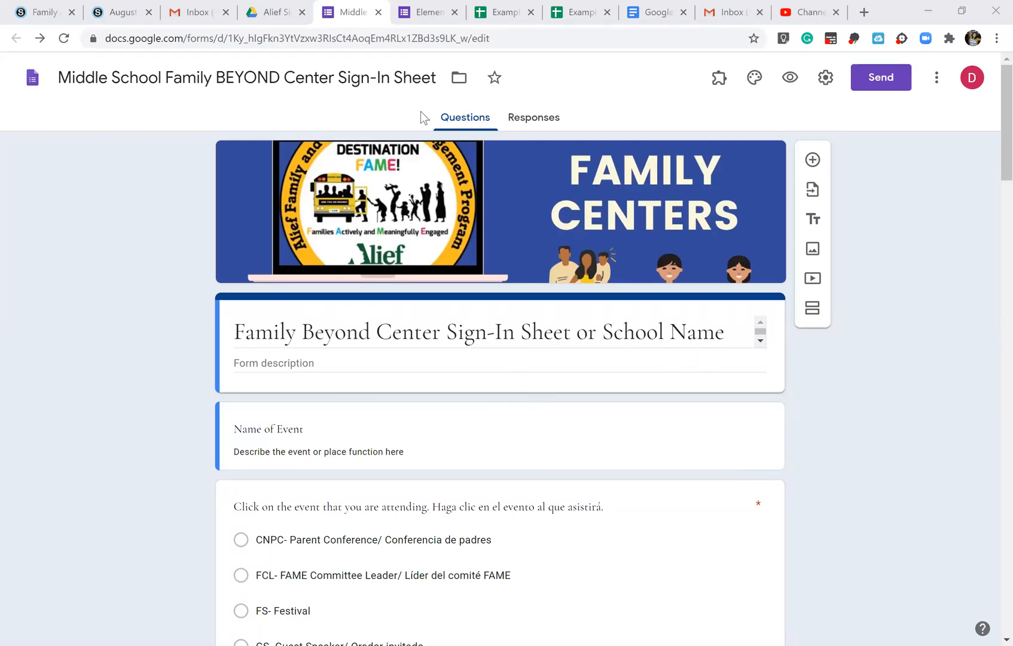
- View the responses of the Middle School and Elementary sign-in forms, ending on the Middle School form's responses
click(536, 126)
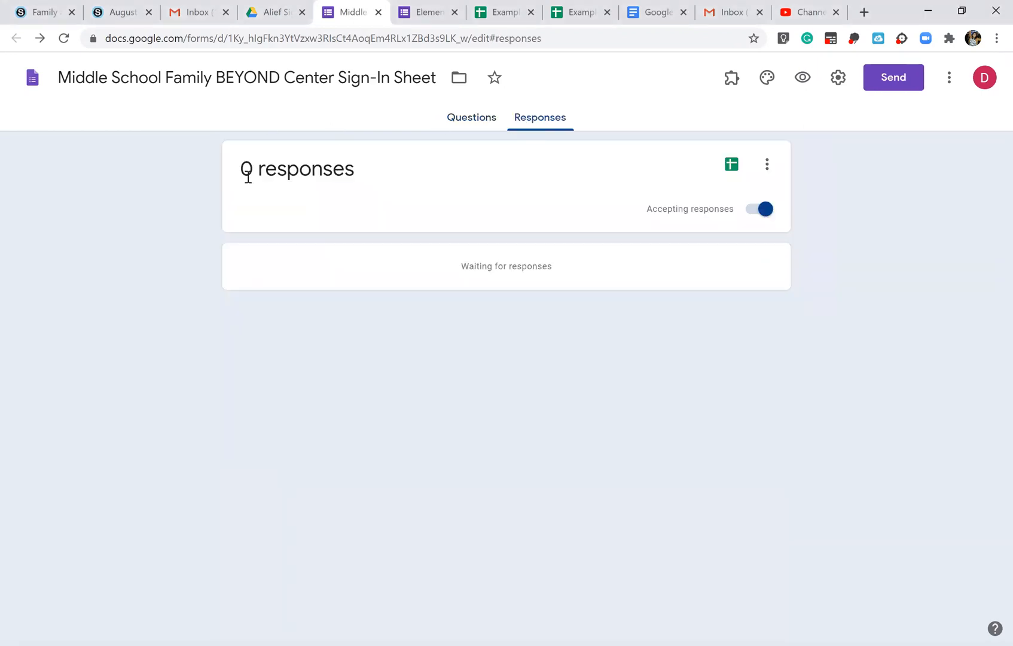
click(424, 12)
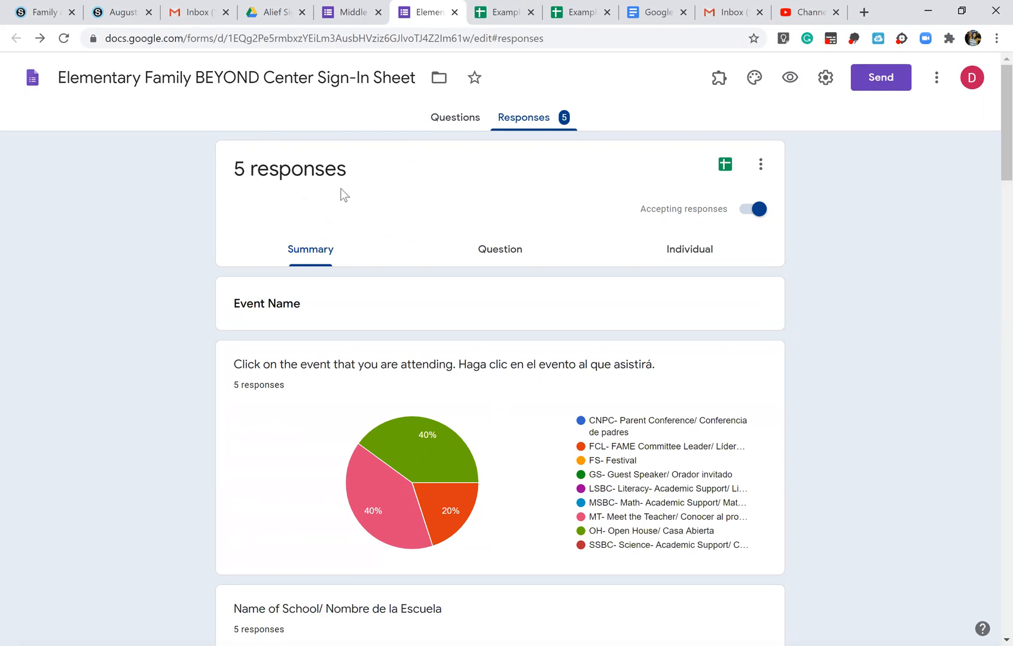
click(350, 9)
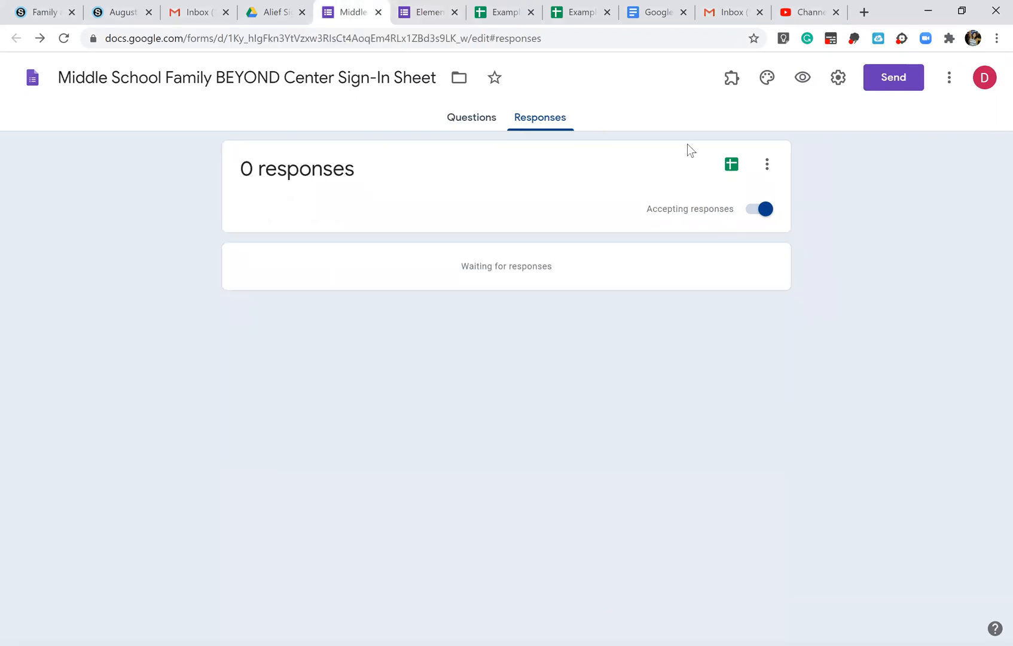
- Link the Middle School form's responses to a new spreadsheet named "AMS August BC 2020"
click(732, 165)
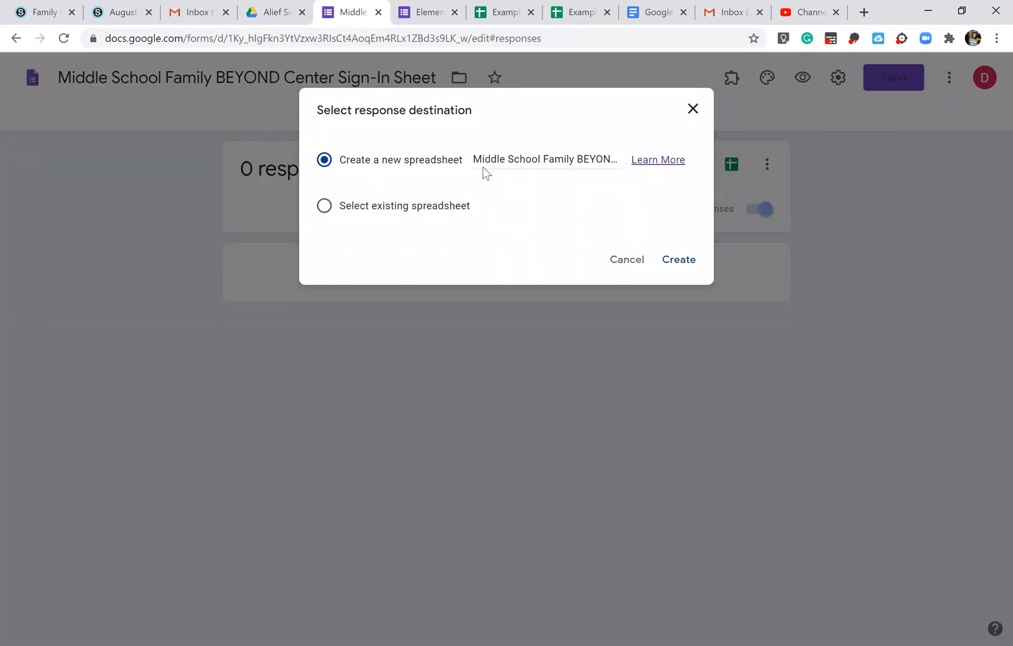
drag(477, 157, 662, 246)
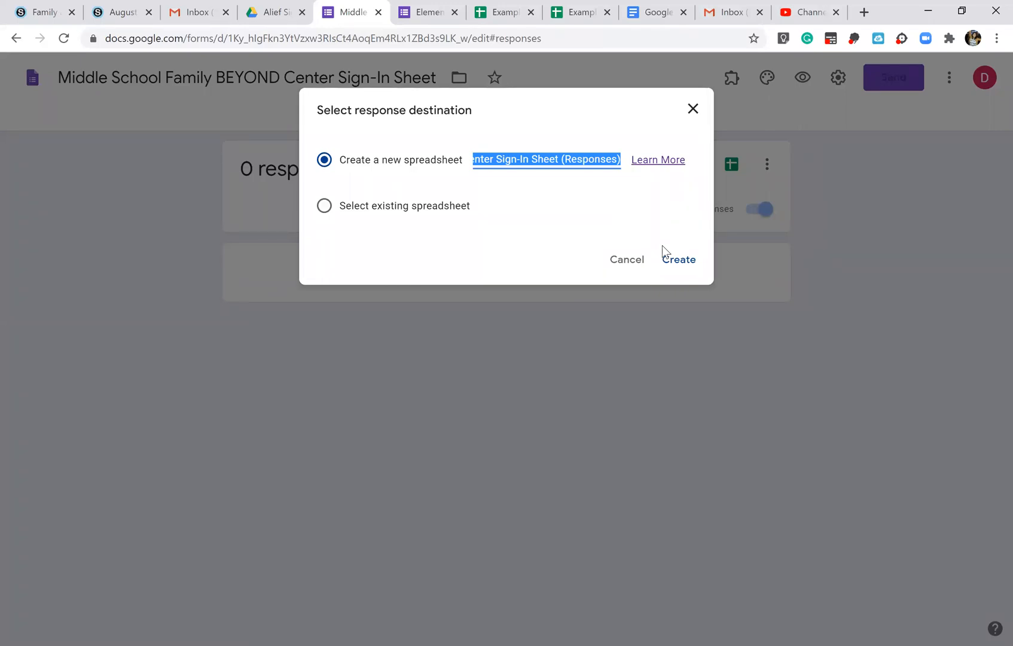
key(BackSpace)
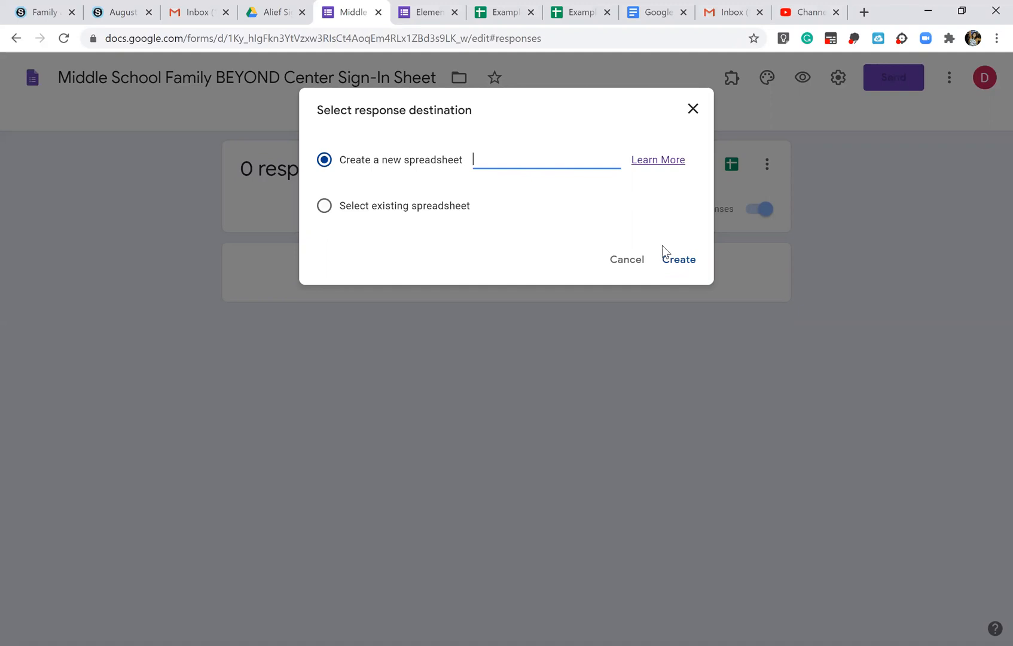
text(AMS August BC 2020)
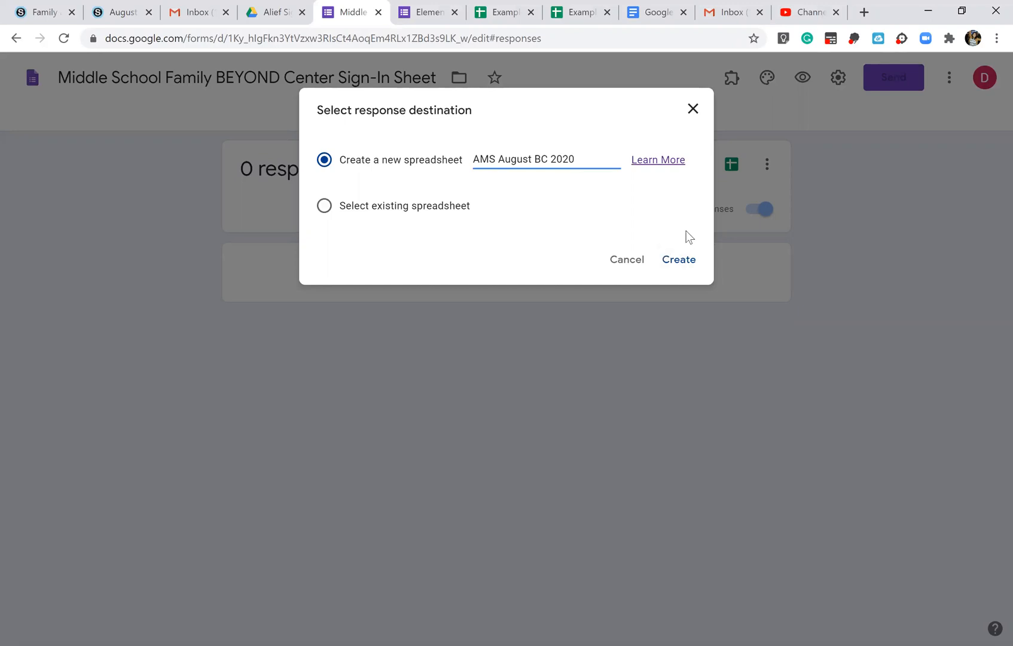
click(681, 265)
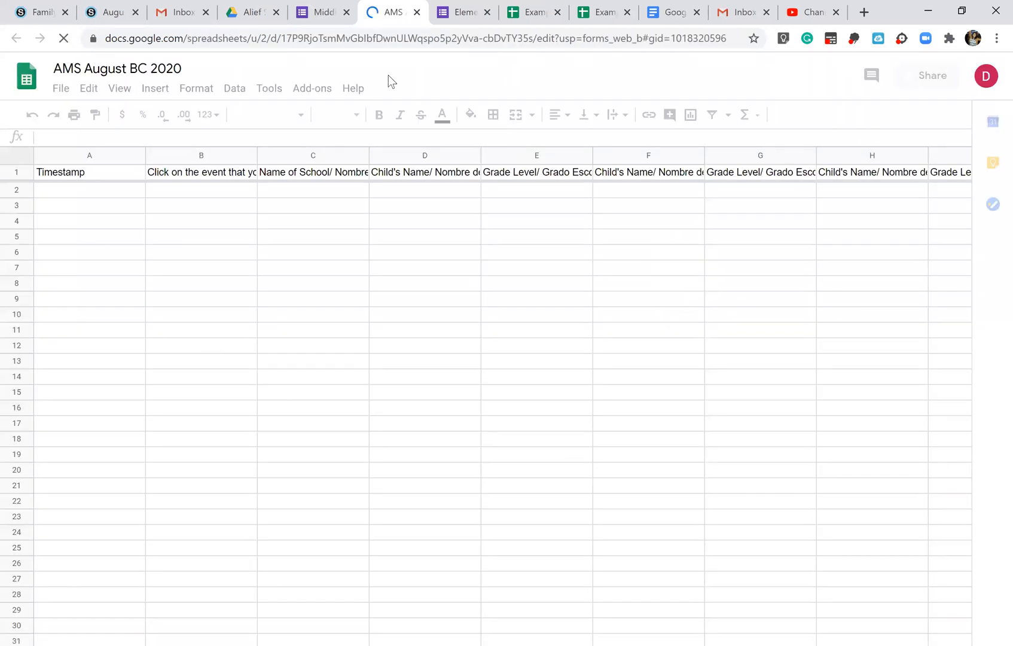
- Examine the collected sign-in columns in the "Example August Beyond the Center 2020" spreadsheet, from event and school to adult attending and relationship
click(520, 14)
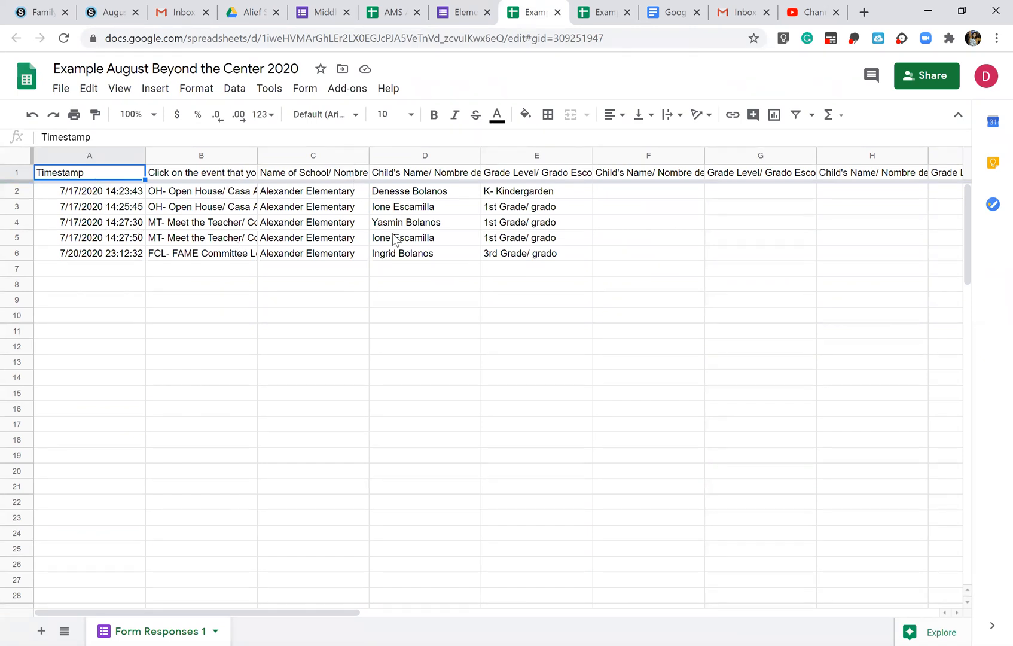
scroll(775, 201, right, 5)
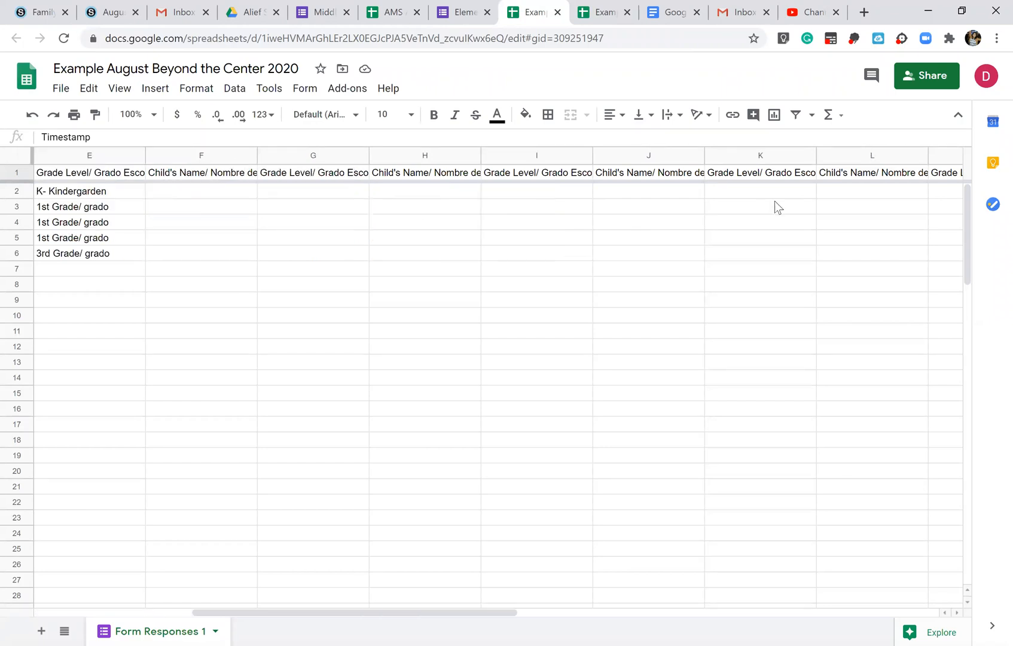
scroll(775, 203, right, 5)
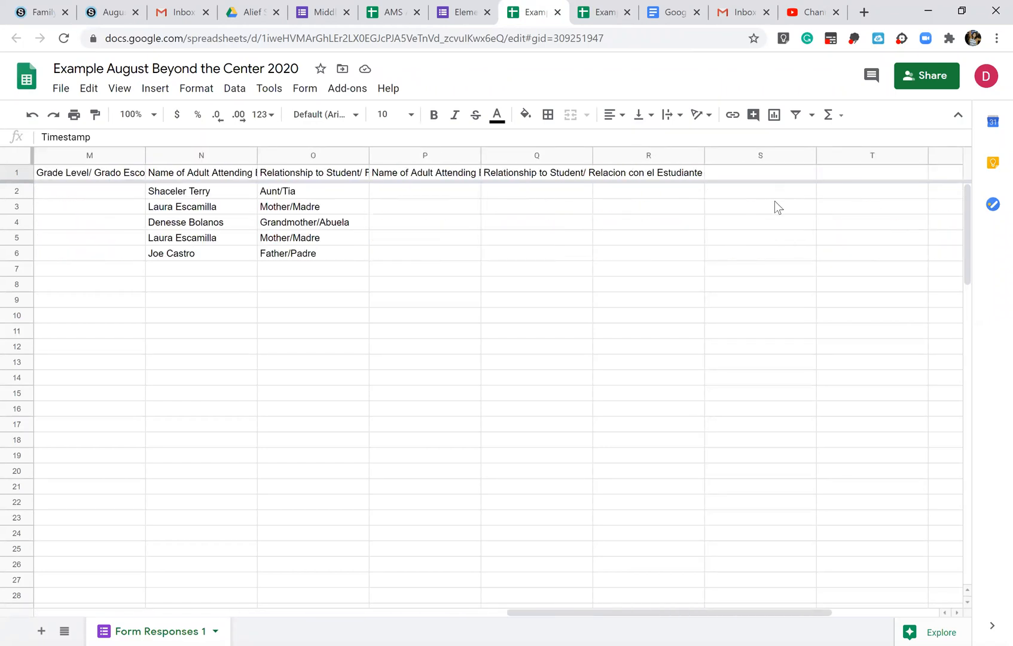
scroll(775, 202, left, 6)
scroll(775, 201, left, 4)
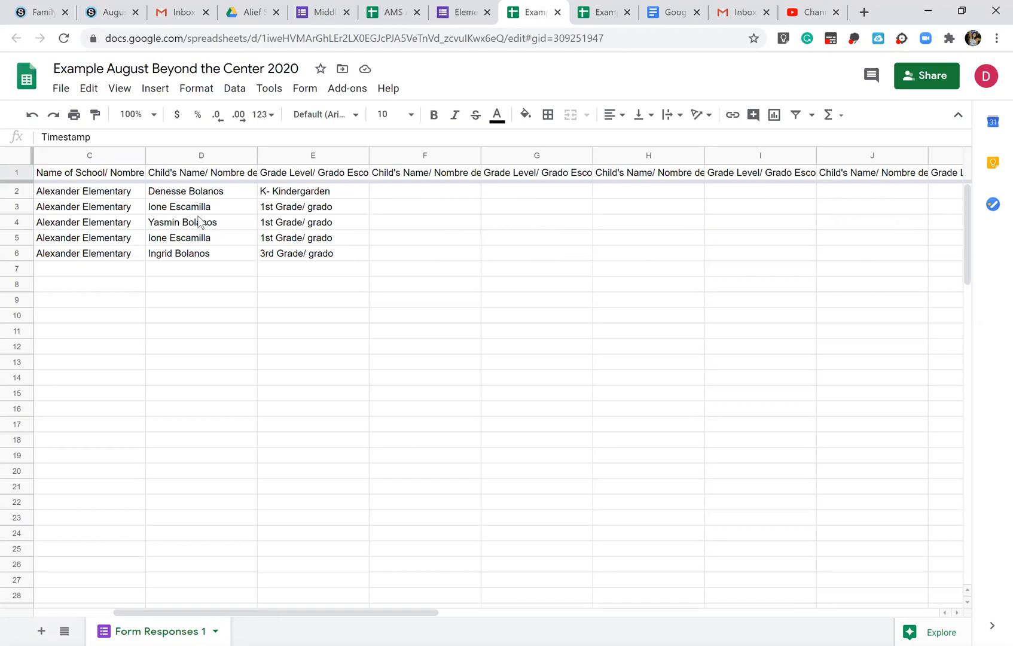
scroll(199, 221, left, 2)
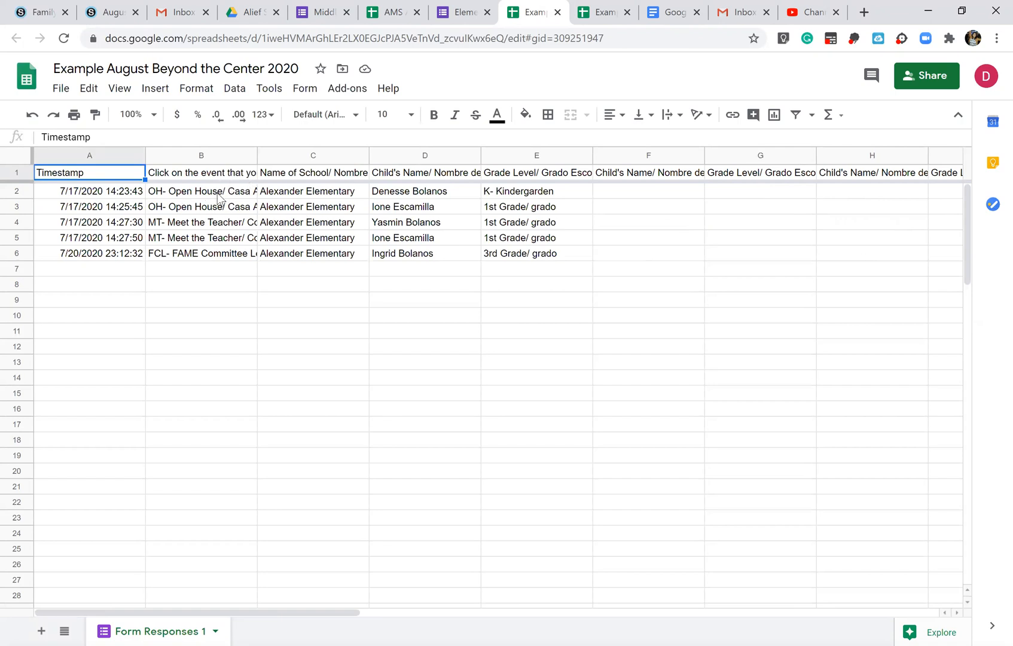
click(219, 198)
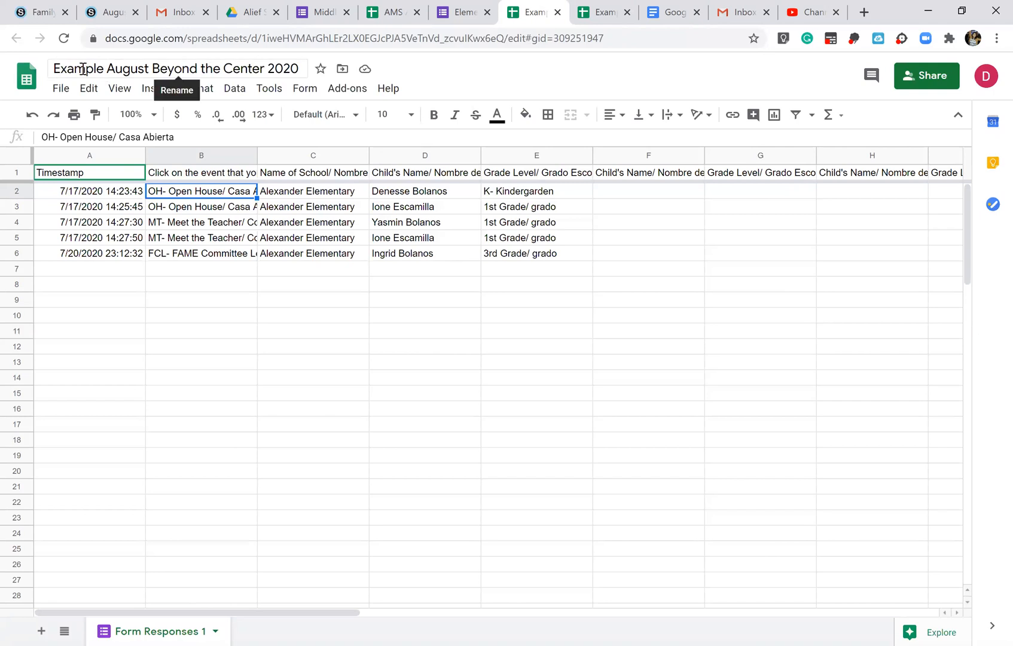
- Begin moving the example spreadsheet by browsing to My Drive and starting a new folder there
click(343, 70)
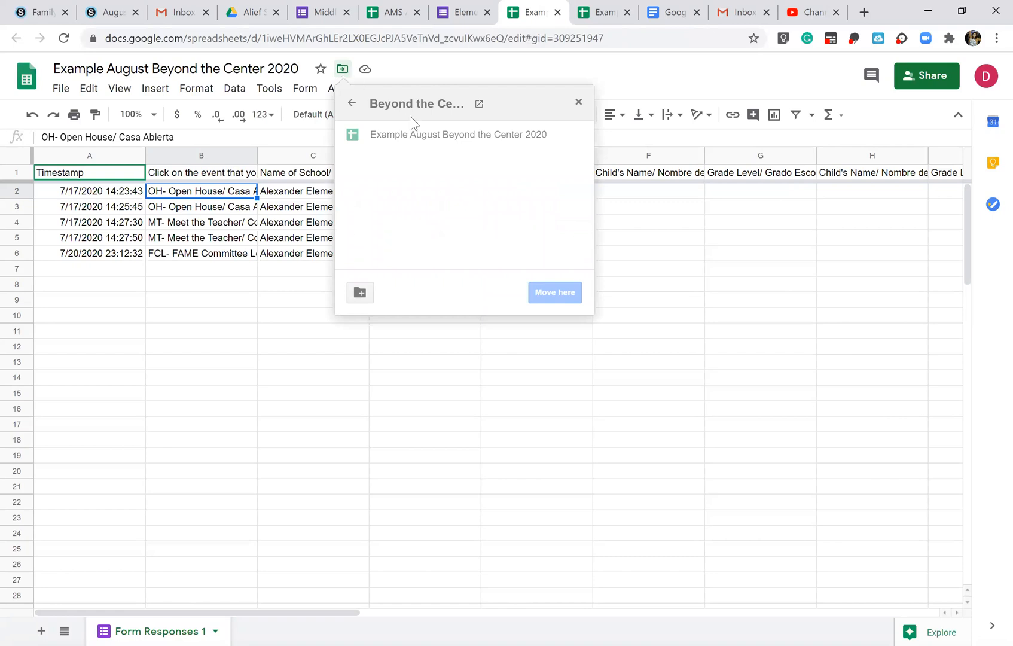
click(352, 104)
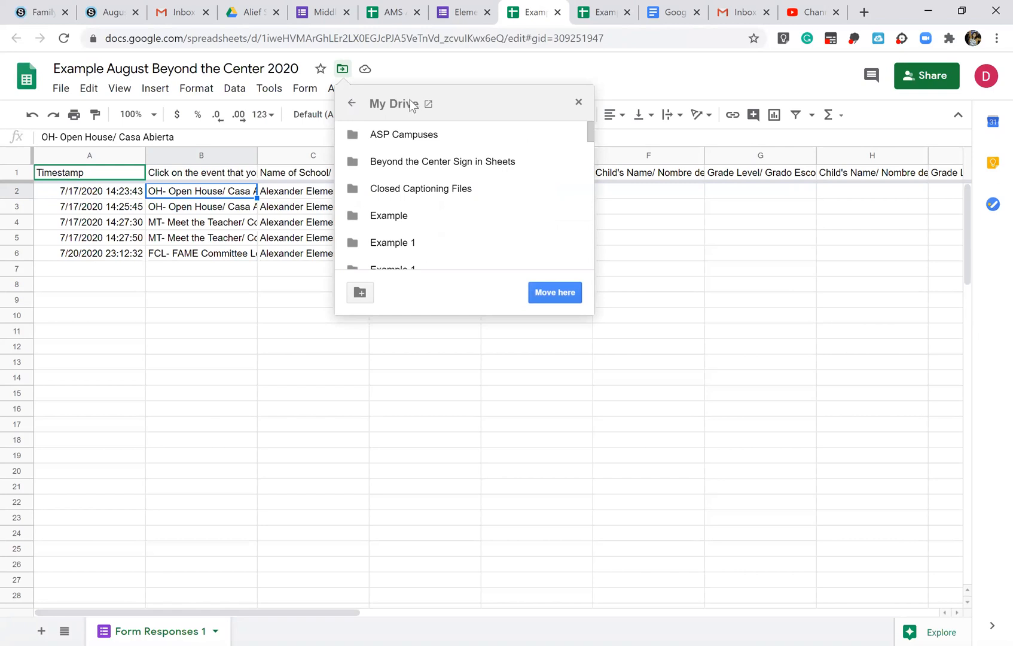
click(352, 104)
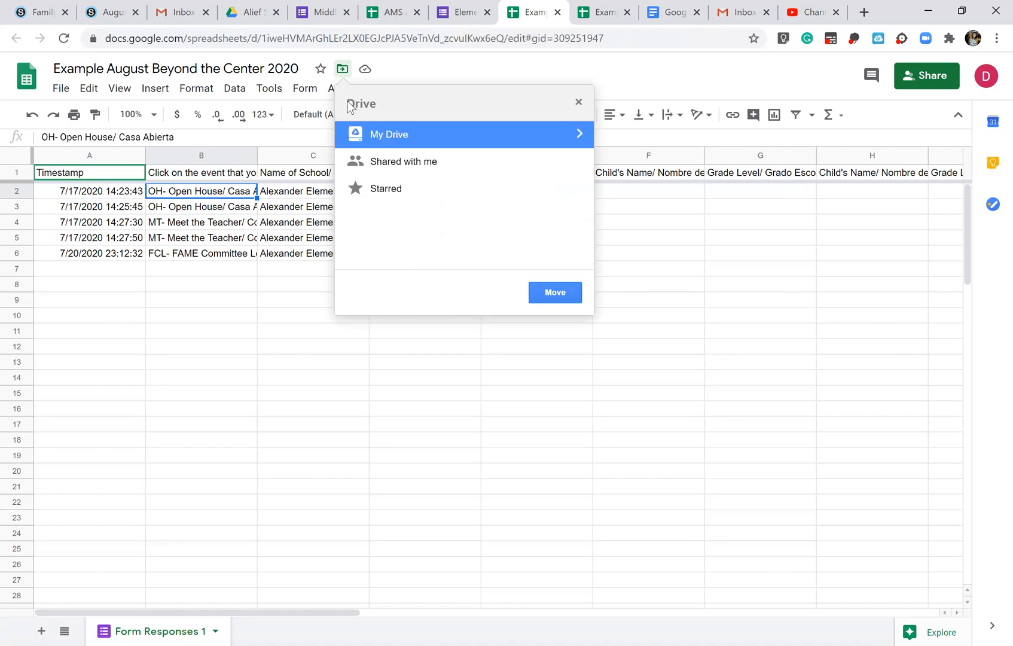
click(389, 134)
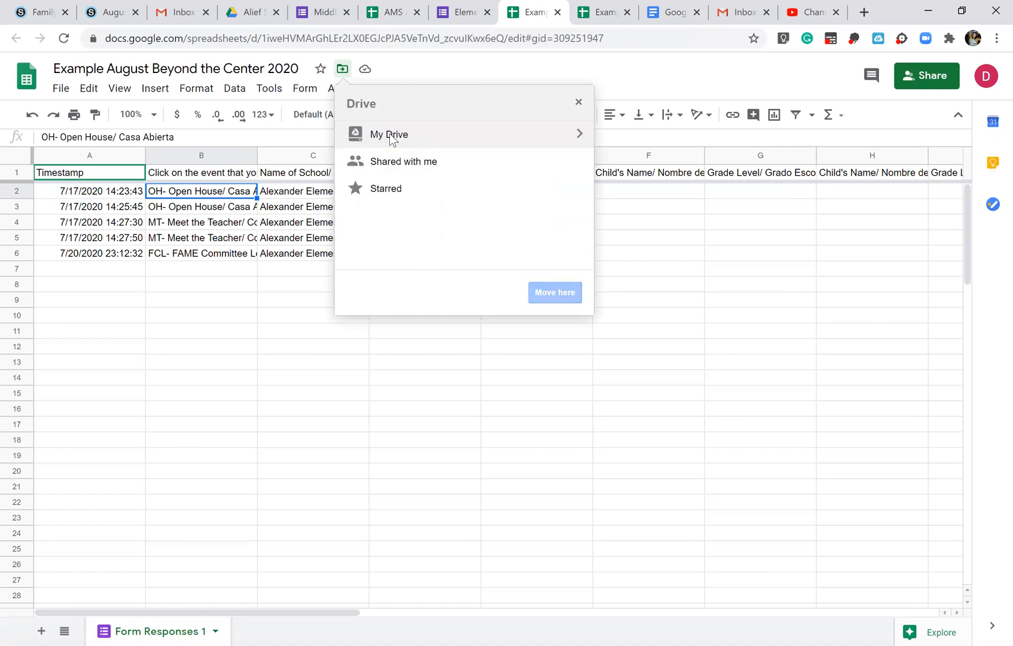
click(580, 133)
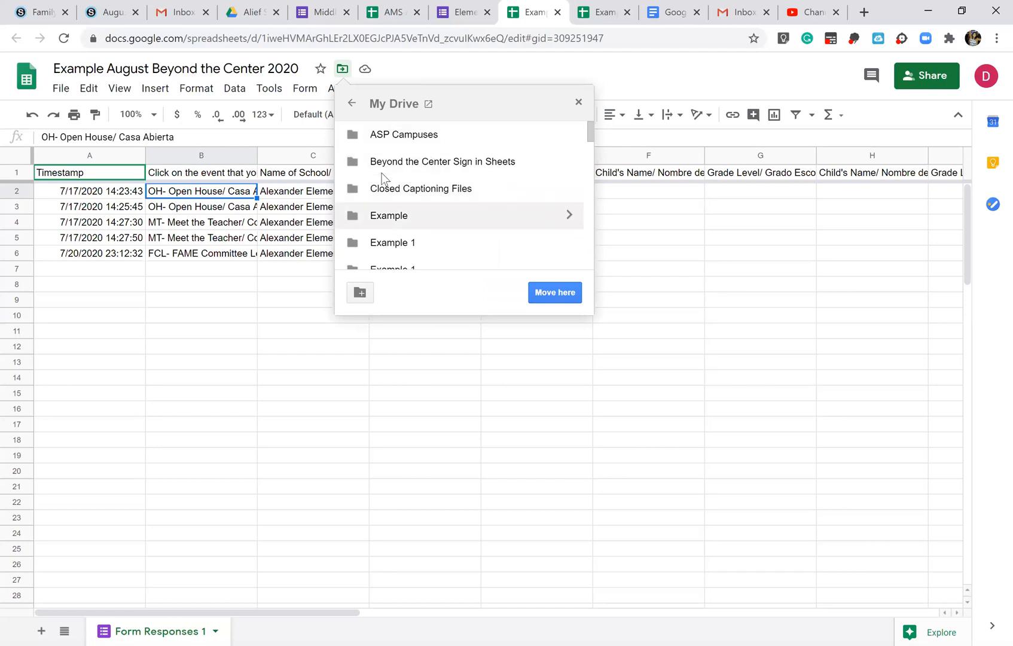
key(Return)
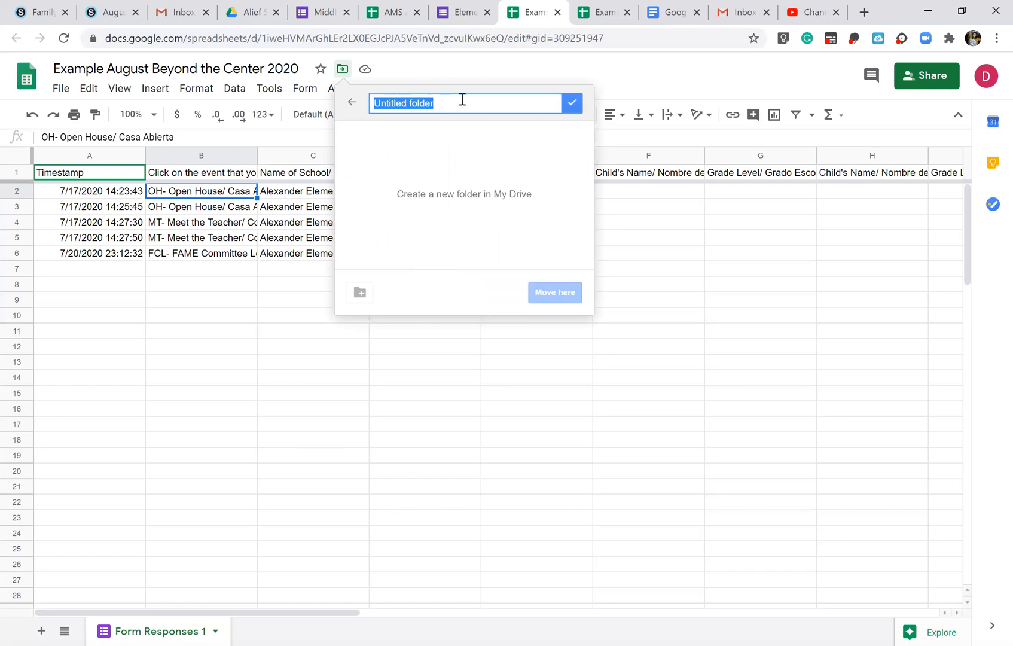
text(E)
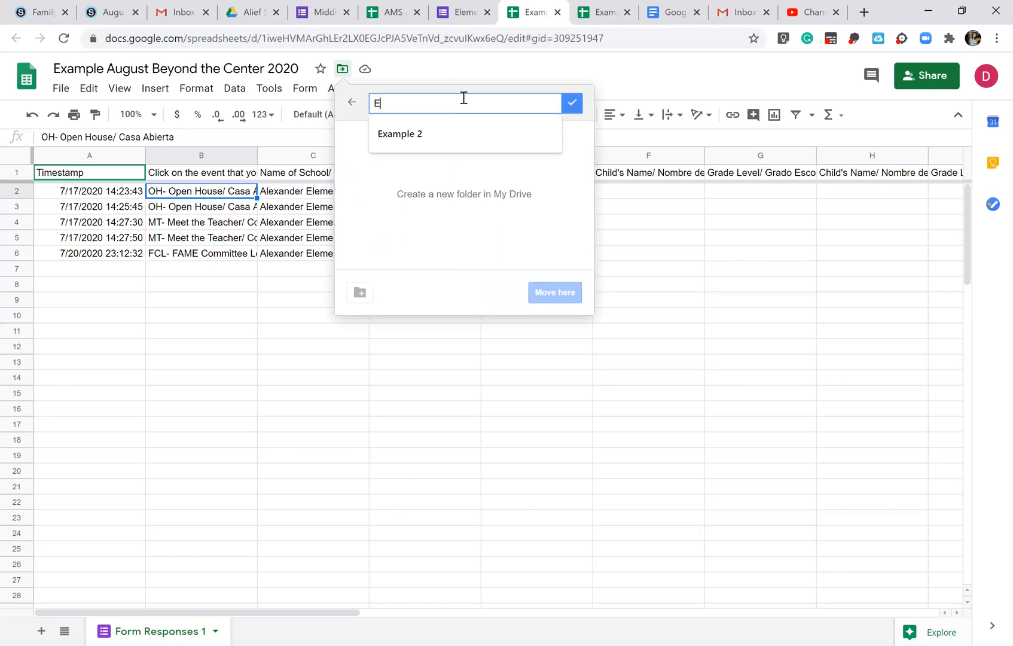
text(xample 23)
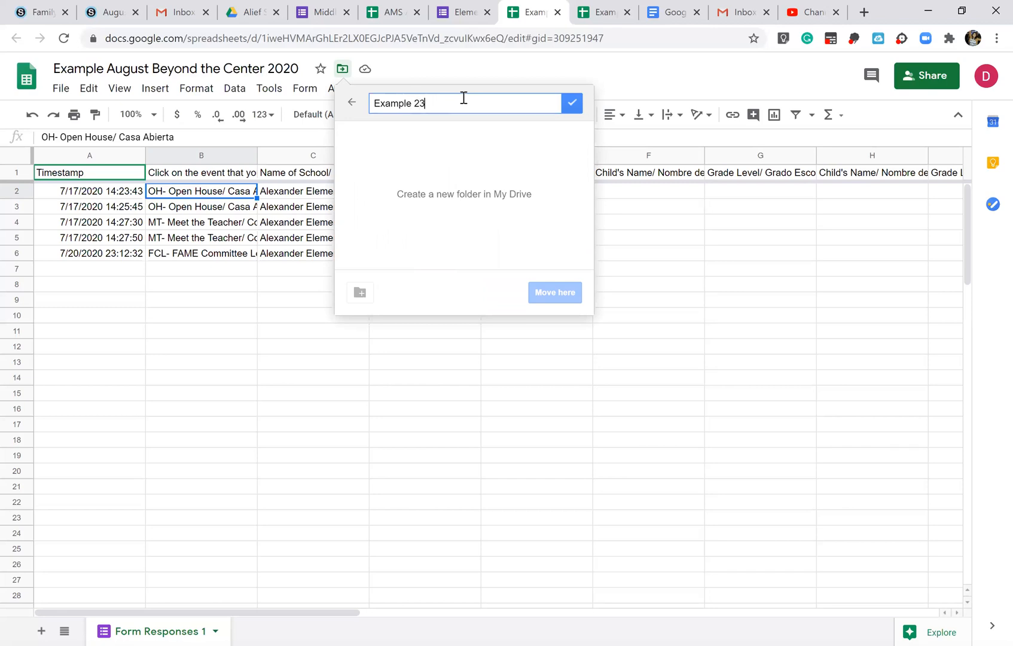
key(BackSpace)
key(BackSpace)
key(BackSpace)
key(BackSpace)
key(BackSpace)
key(BackSpace)
key(BackSpace)
key(BackSpace)
key(BackSpace)
key(BackSpace)
- Name the new folder "Beyond The Center Sign in Sheets 2" and move the example spreadsheet into it
text(Beyond)
text( The Center)
text( Sign in Sheet)
text(s)
text( @)
text(2)
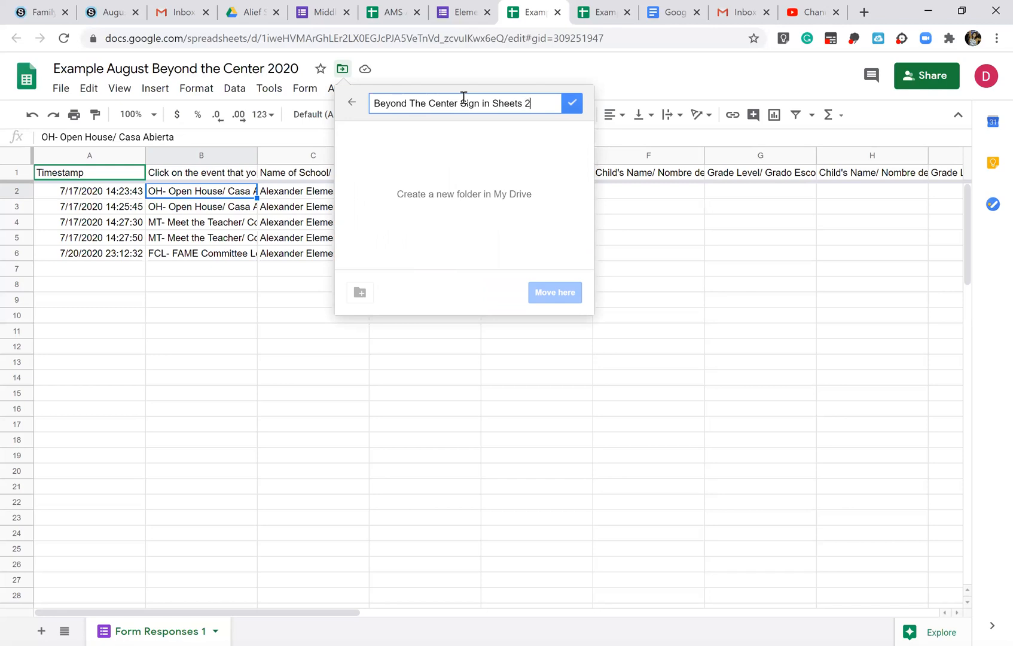
click(572, 103)
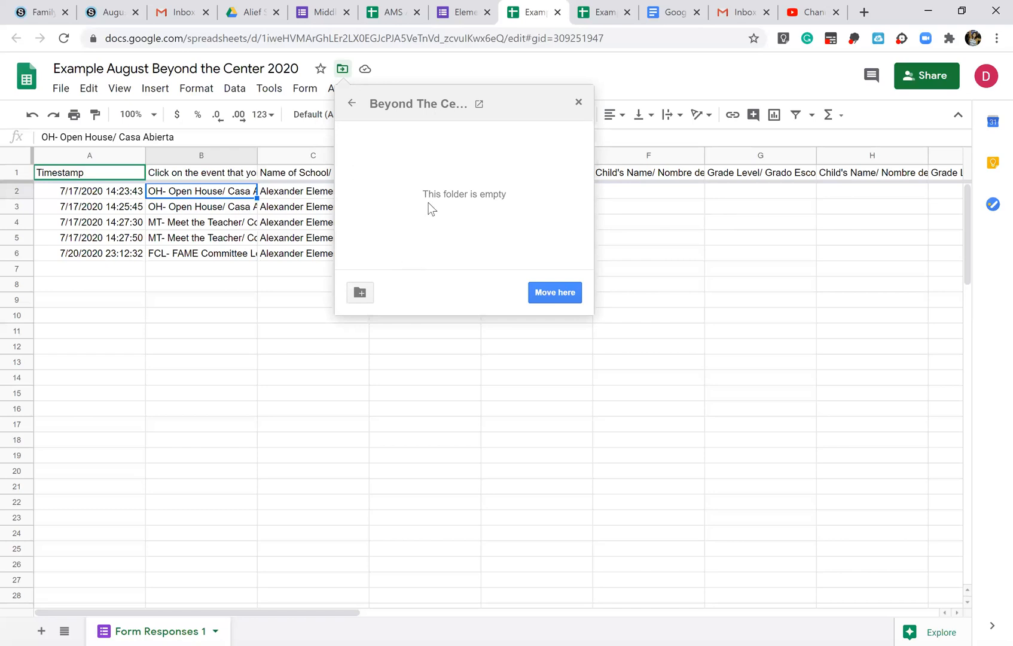
click(566, 292)
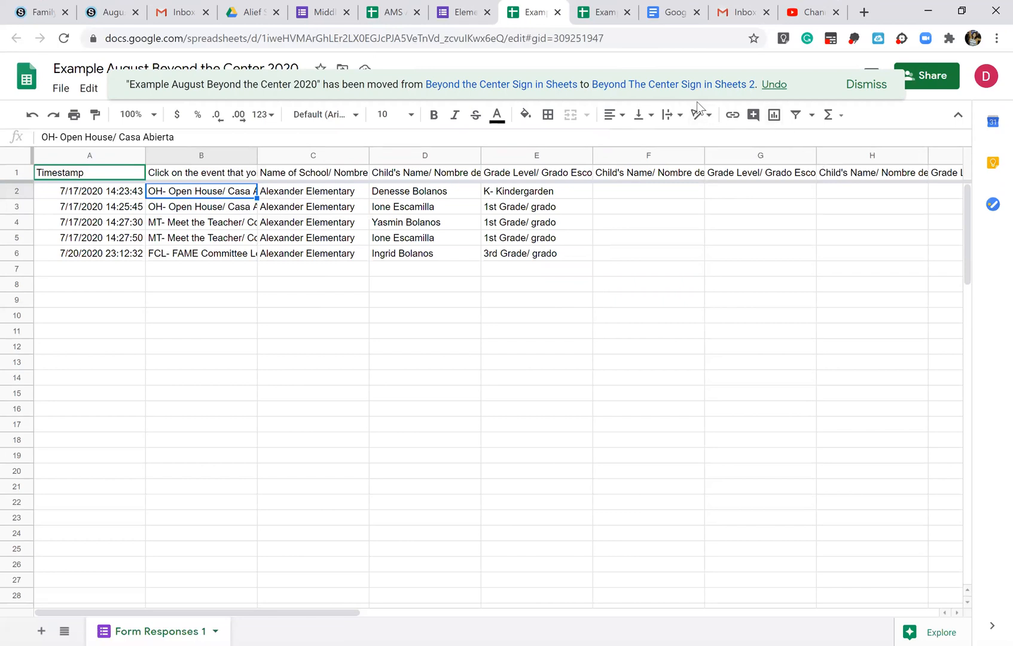
click(867, 85)
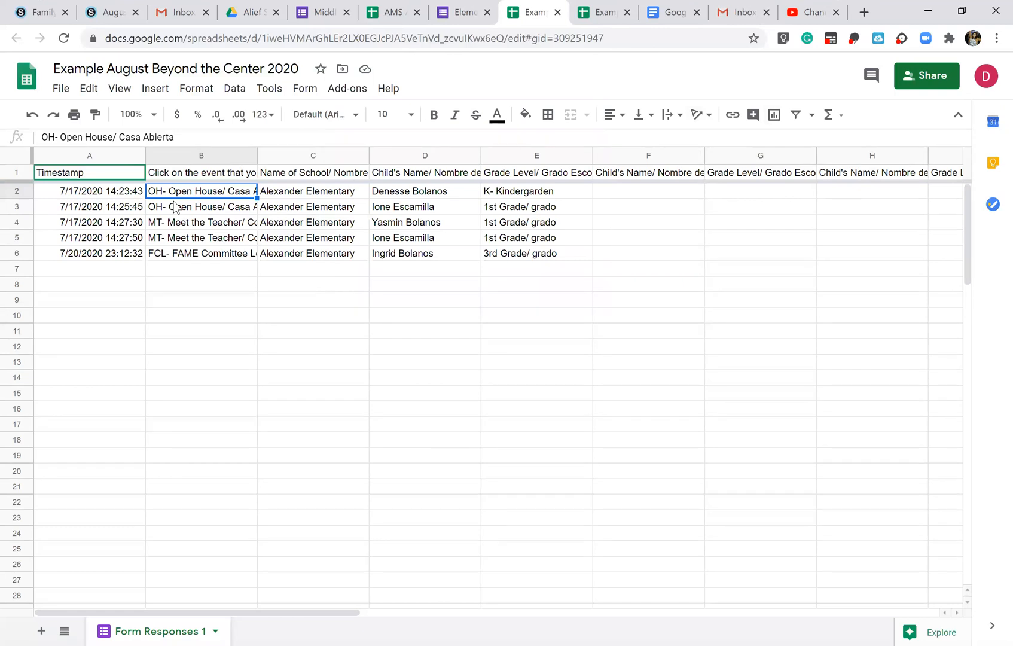
- Download the example spreadsheet in Microsoft Excel (.xlsx) format and open the downloaded file
click(63, 90)
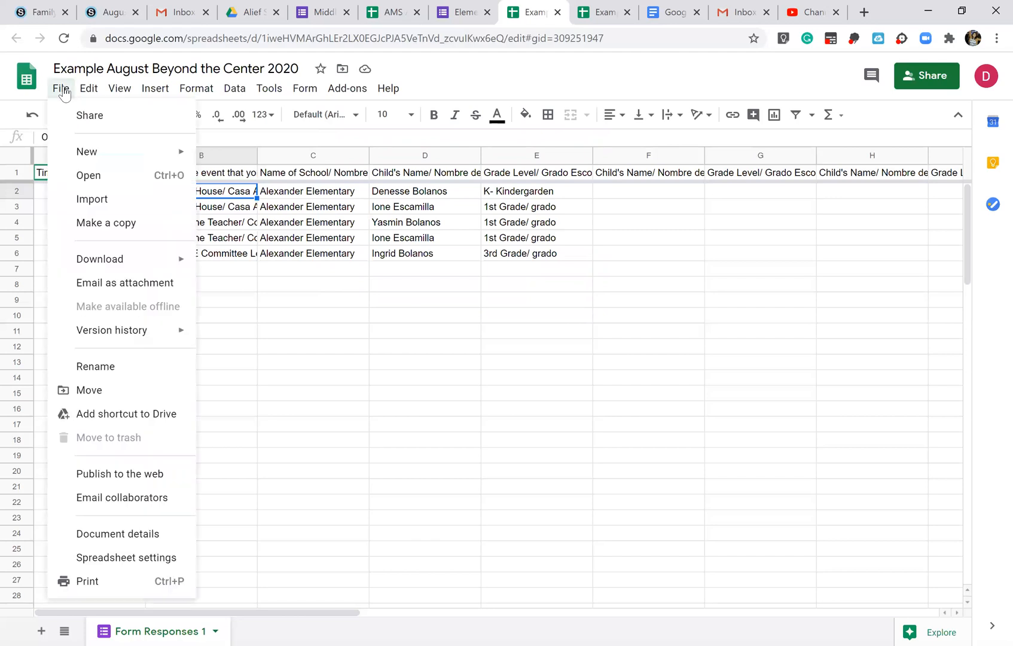
mouse_move(174, 259)
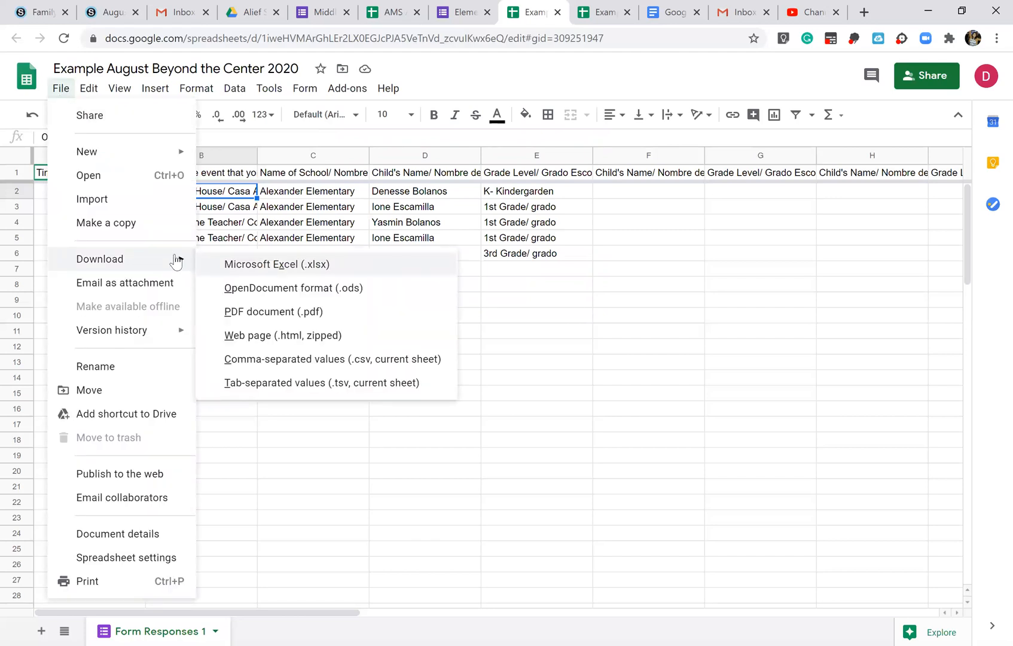
click(176, 262)
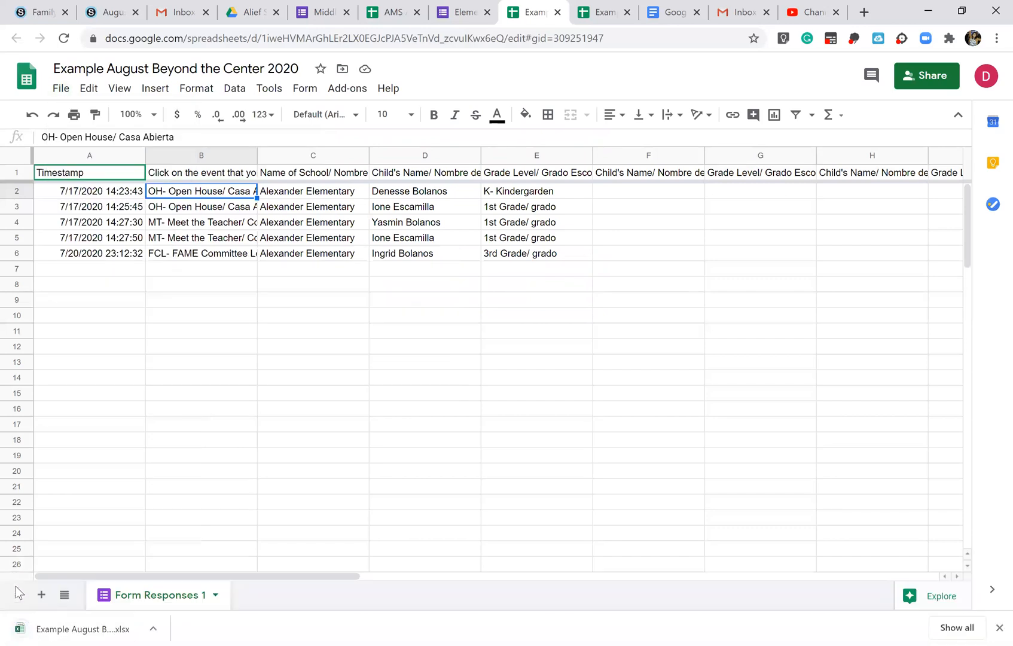
click(55, 628)
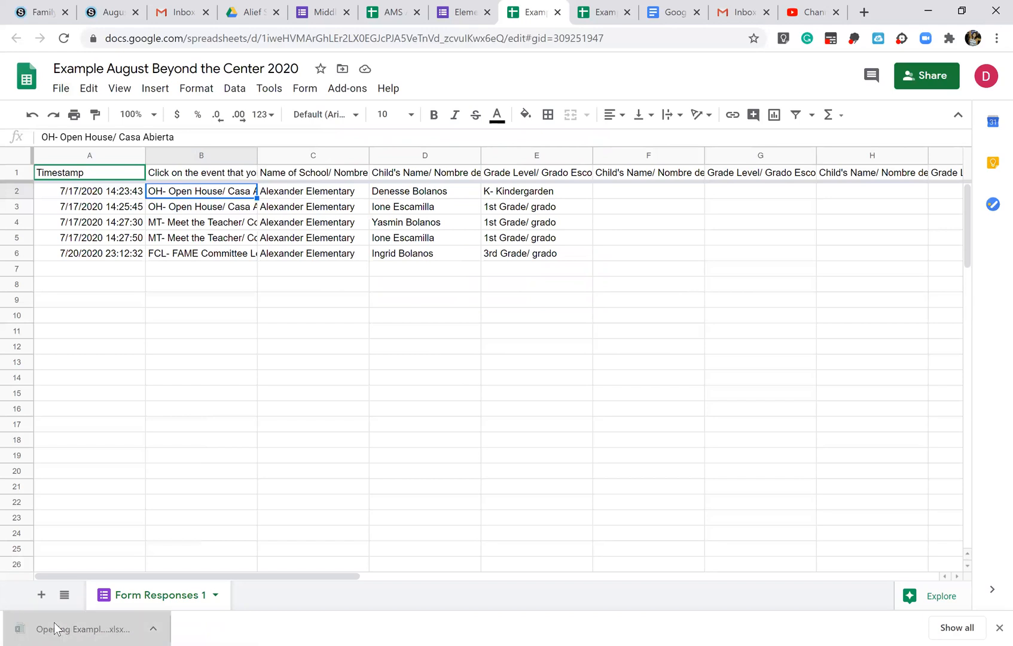